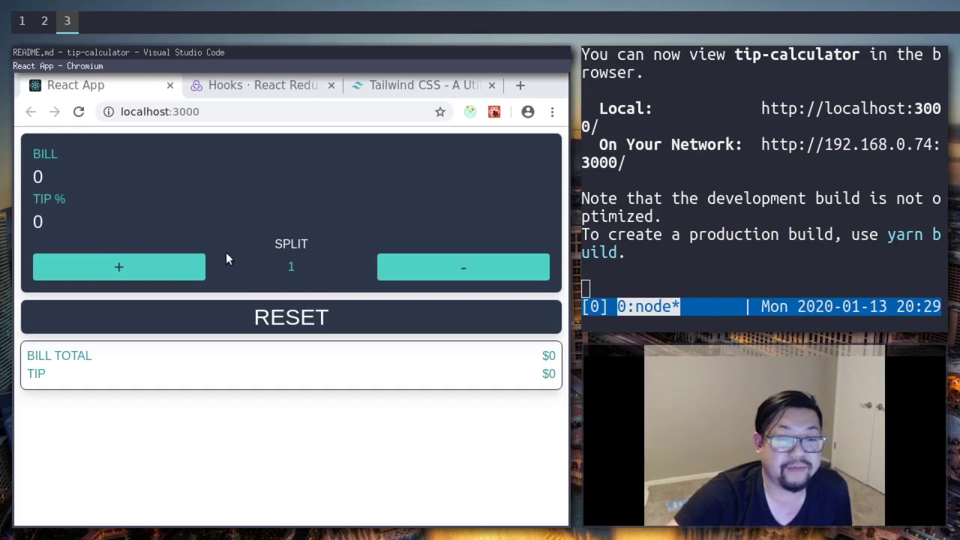
Enter a bill of 100 and a 20% tip in the calculator
click(96, 173)
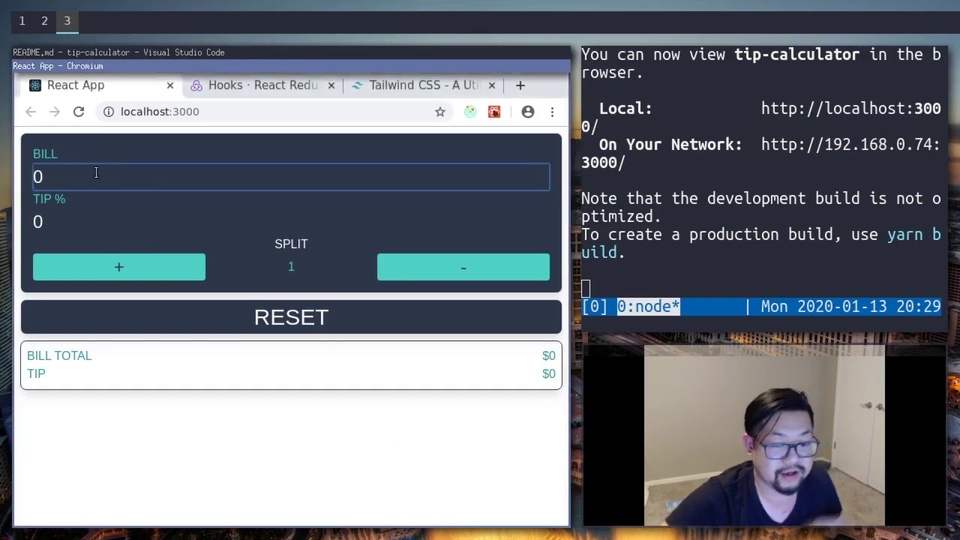
text(100)
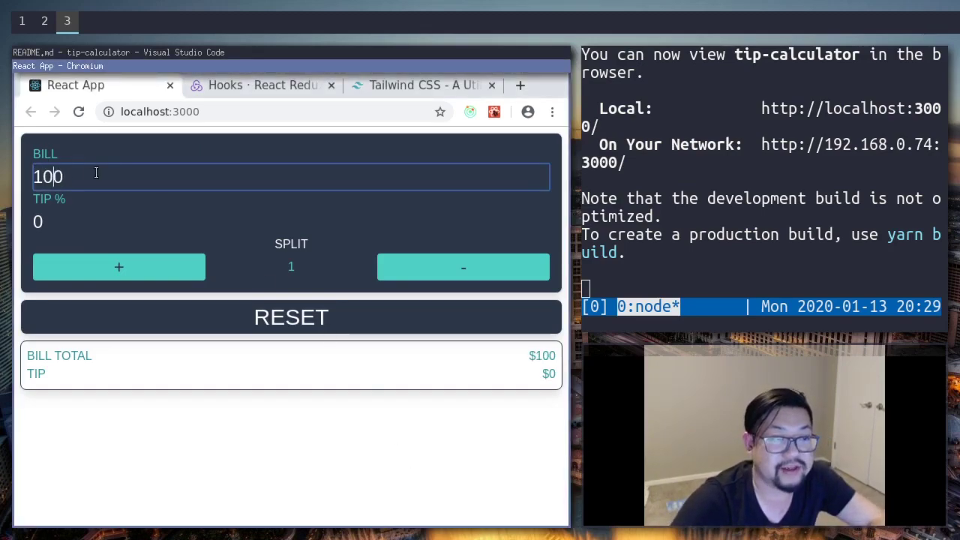
click(104, 210)
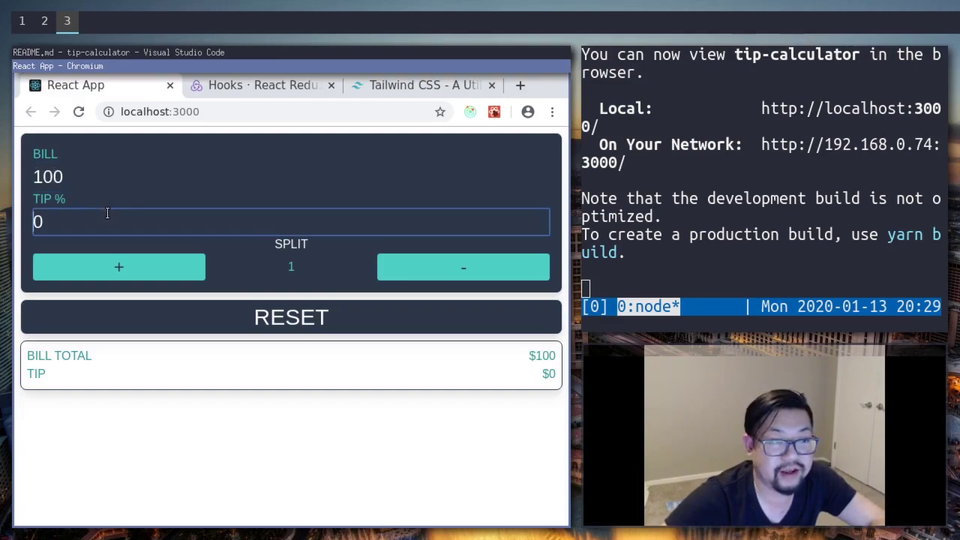
text(20)
key(Delete)
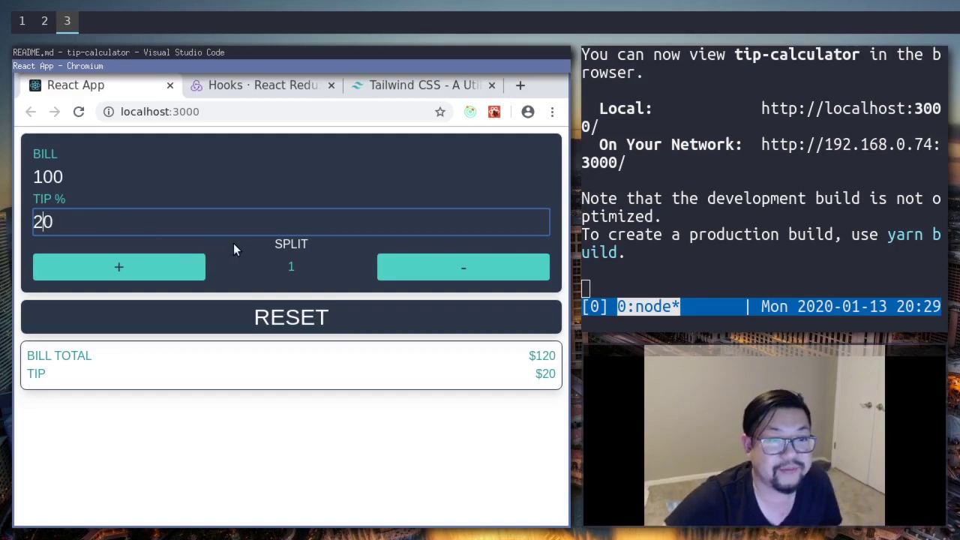
click(261, 250)
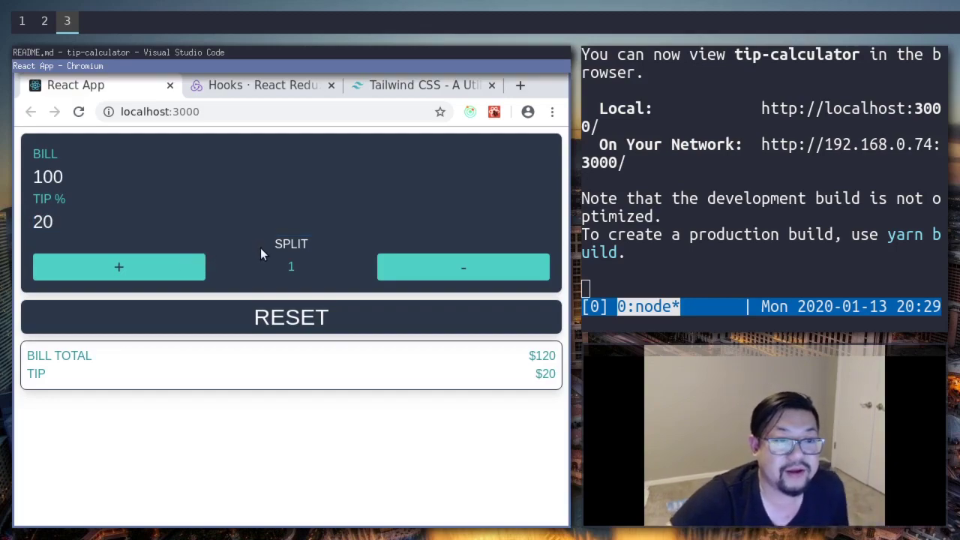
Raise the split to 3 people and highlight the $120 total and $40 per person
double_click(158, 274)
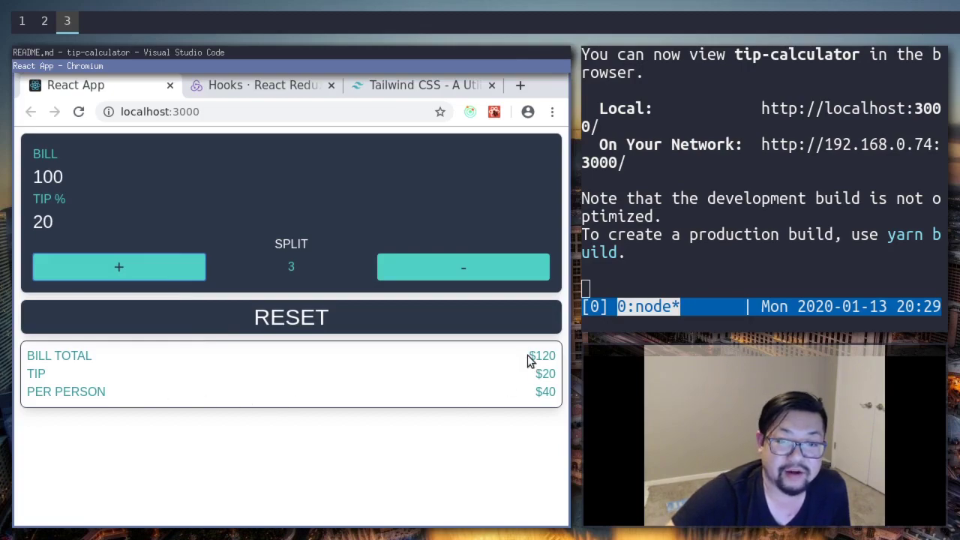
drag(528, 355, 555, 389)
click(533, 419)
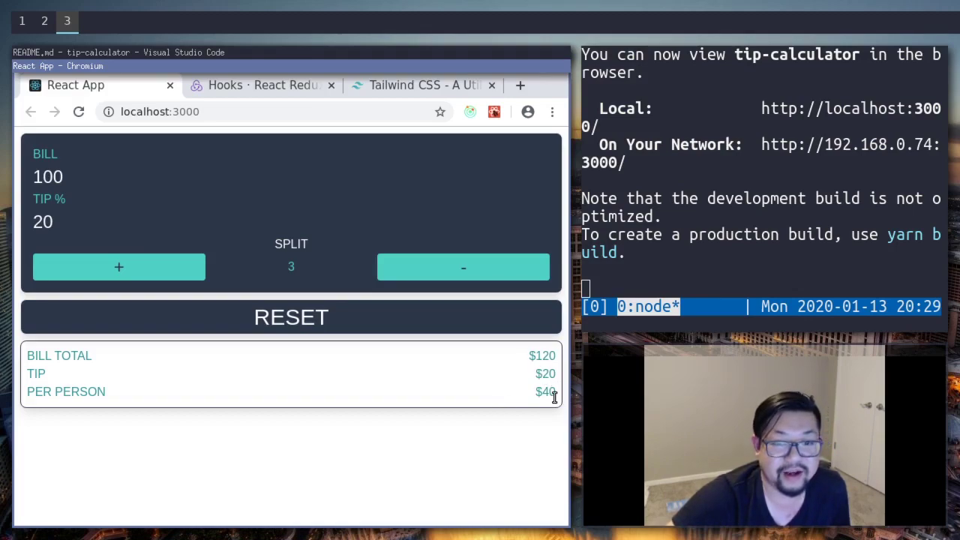
Change the bill from 100 to 136.89, so totals show $164.268 and $54.756 per person
click(90, 176)
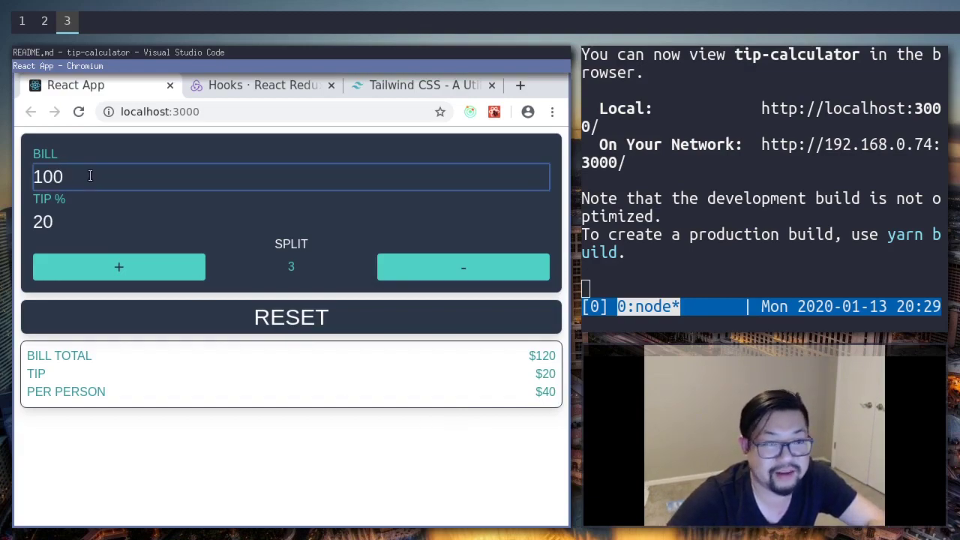
key(BackSpace)
key(BackSpace)
key(BackSpace)
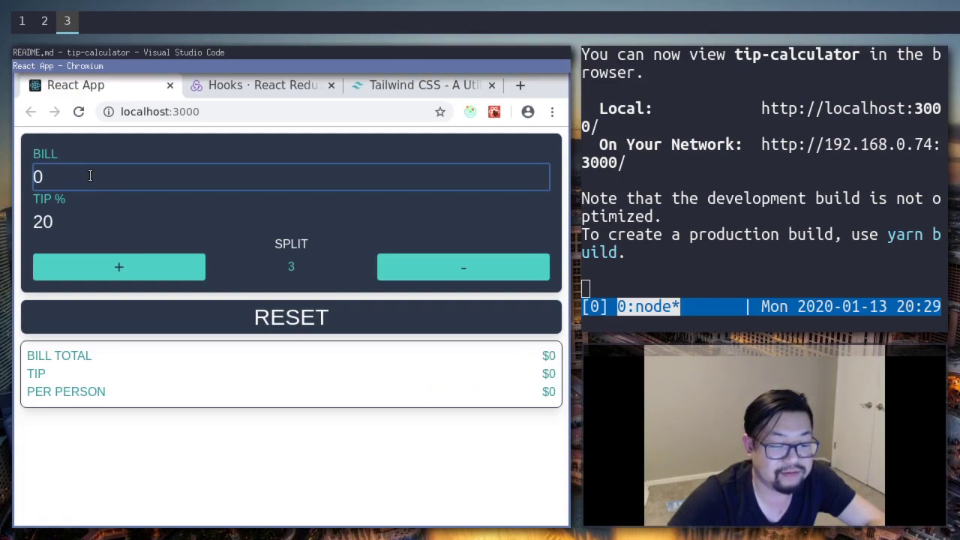
text(89)
key(Home)
text(0.)
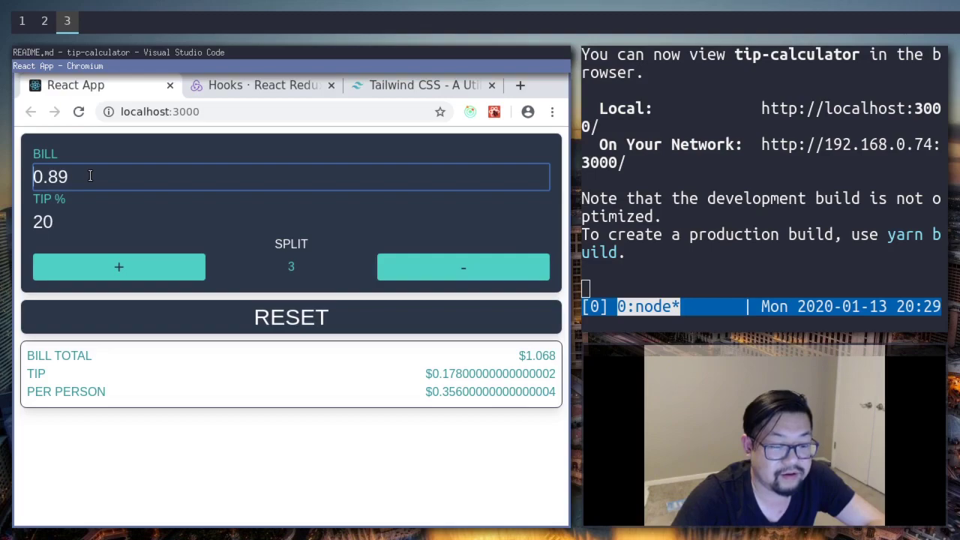
key(Home)
text(13)
key(Delete)
text(6)
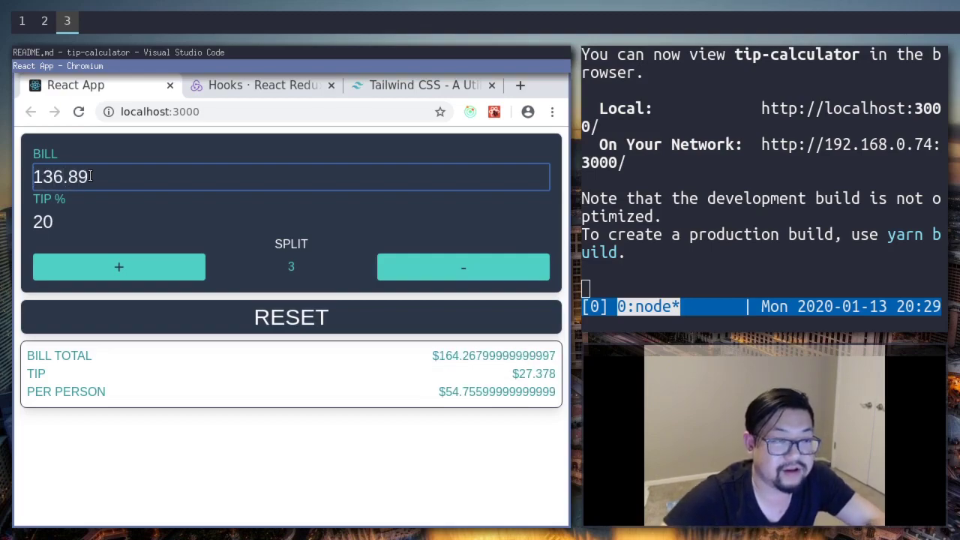
click(89, 220)
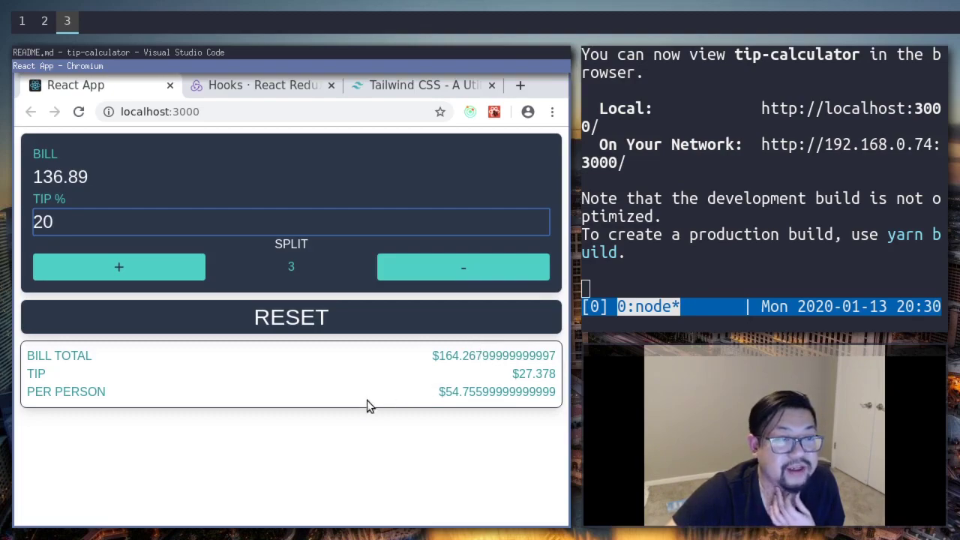
click(367, 425)
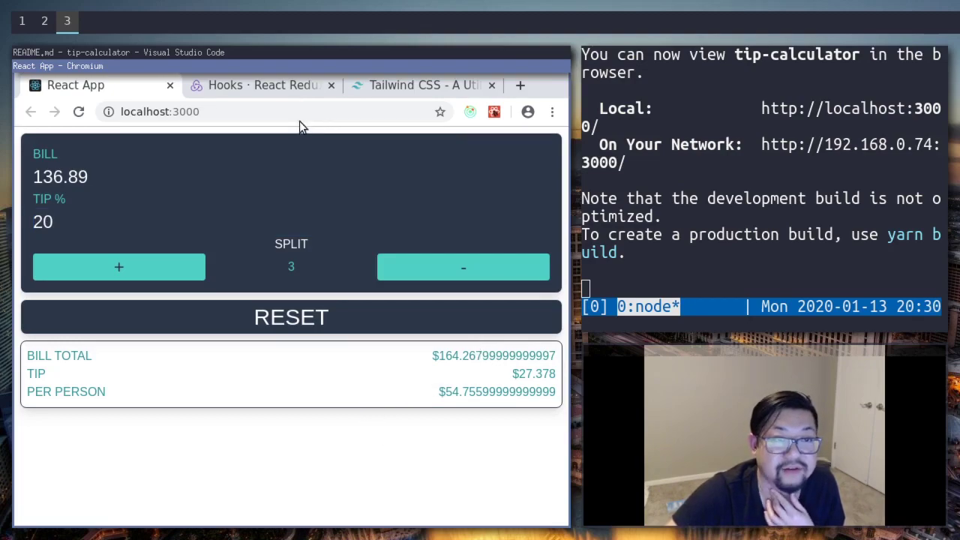
Open the React Redux Hooks docs and read through the Using Hooks and useSelector sections
click(285, 84)
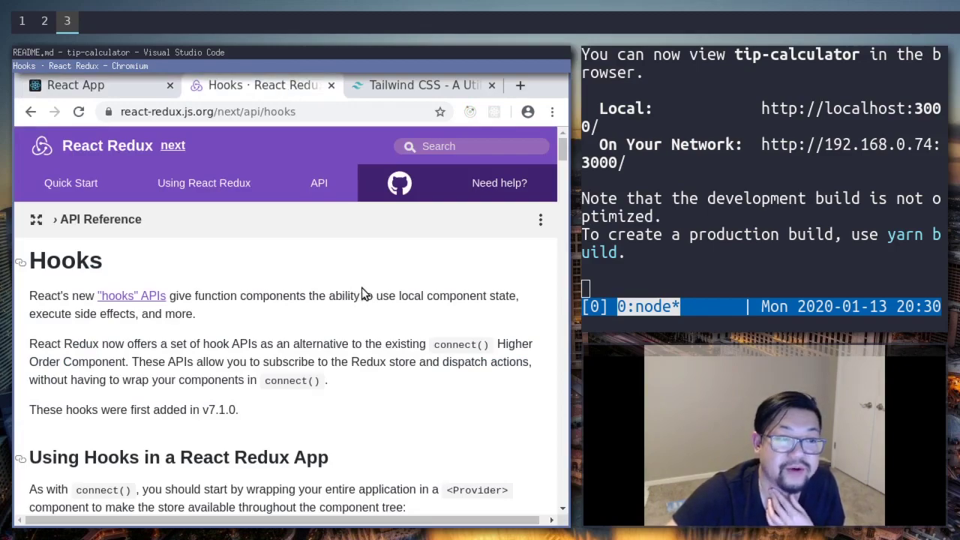
scroll(363, 293, down, 2)
scroll(362, 293, up, 2)
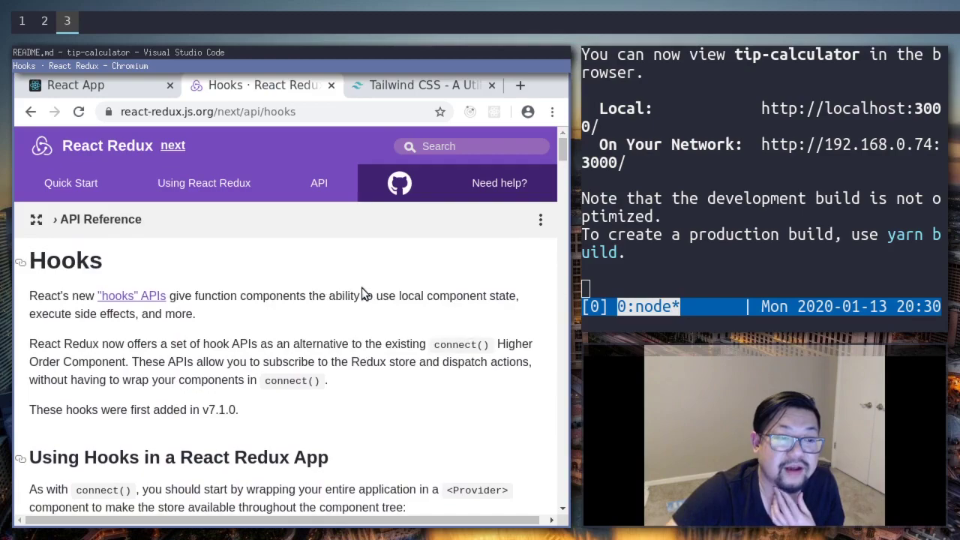
scroll(362, 292, down, 3)
scroll(362, 289, down, 1)
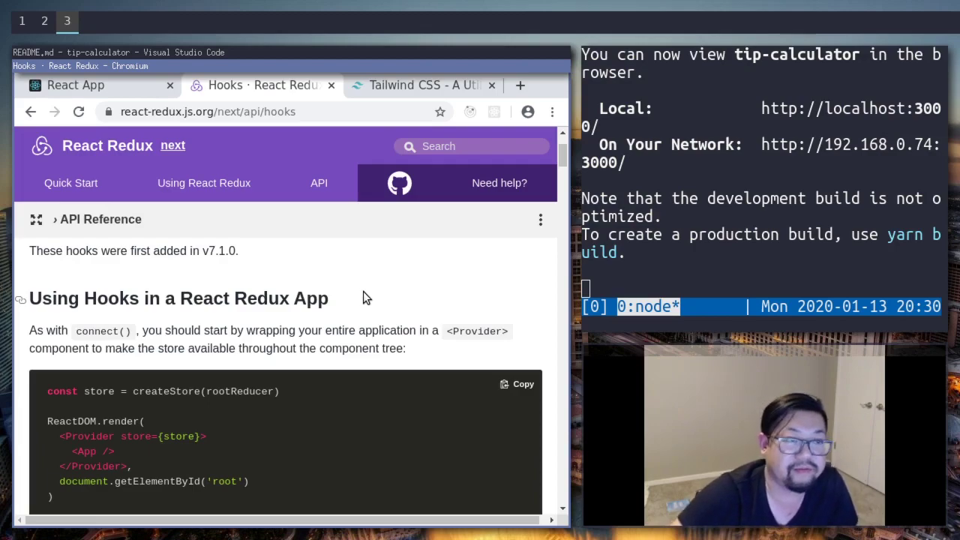
scroll(363, 293, down, 3)
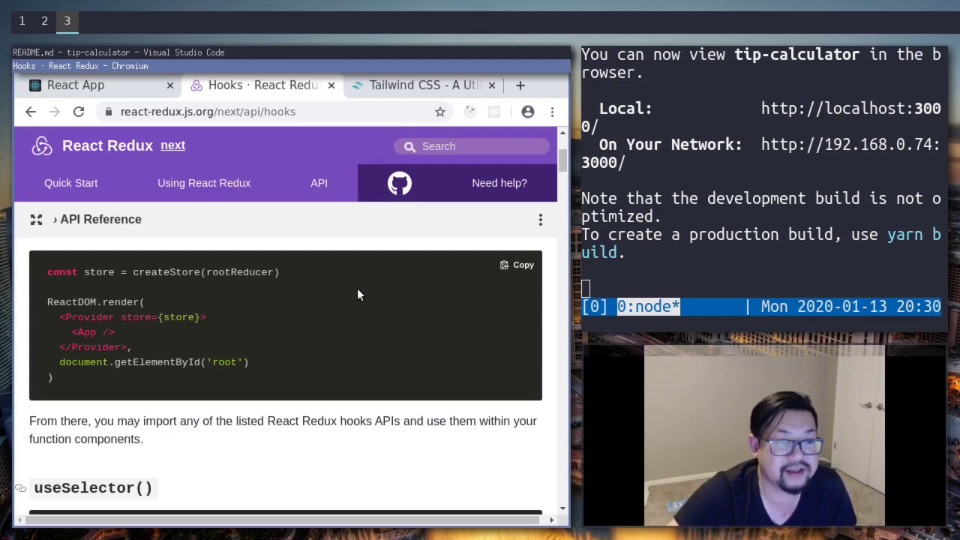
scroll(357, 288, down, 5)
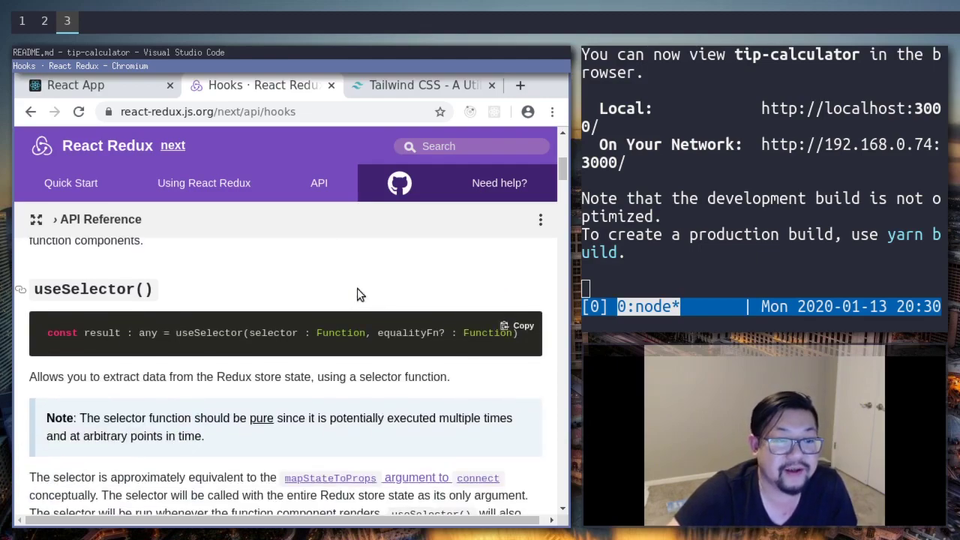
scroll(385, 309, up, 2)
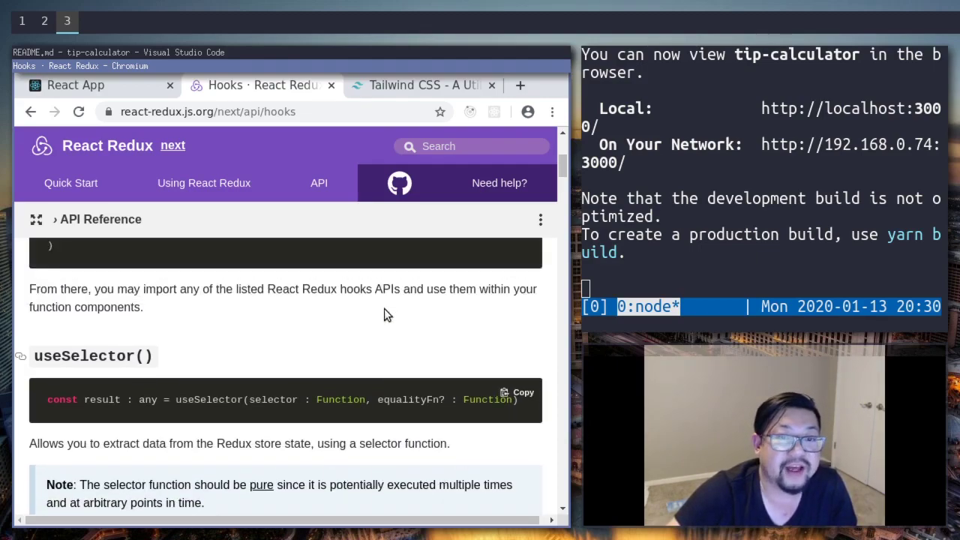
scroll(384, 308, up, 2)
scroll(384, 309, up, 1)
scroll(384, 308, up, 1)
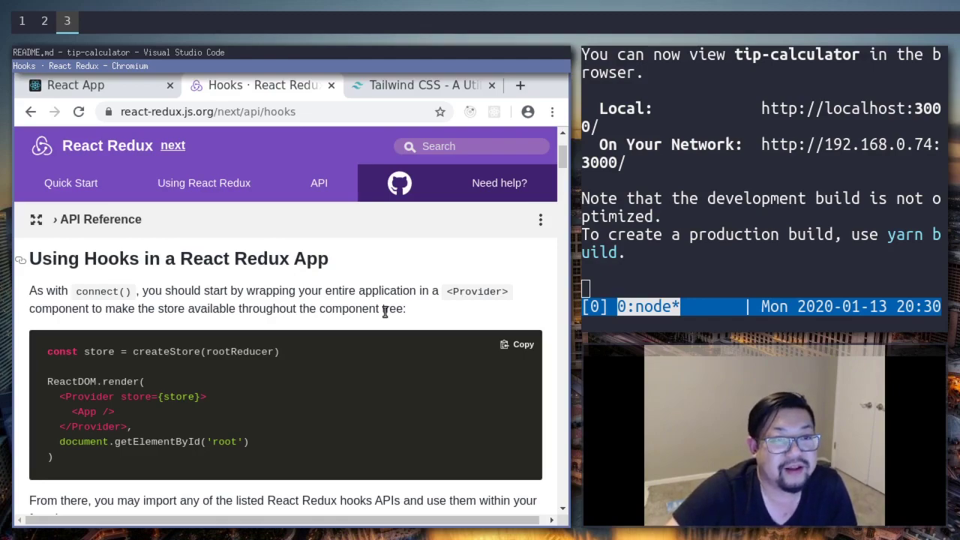
Review the README's Redux, Redux Hooks and TypeScript technology entries in VS Code
key(super+Up)
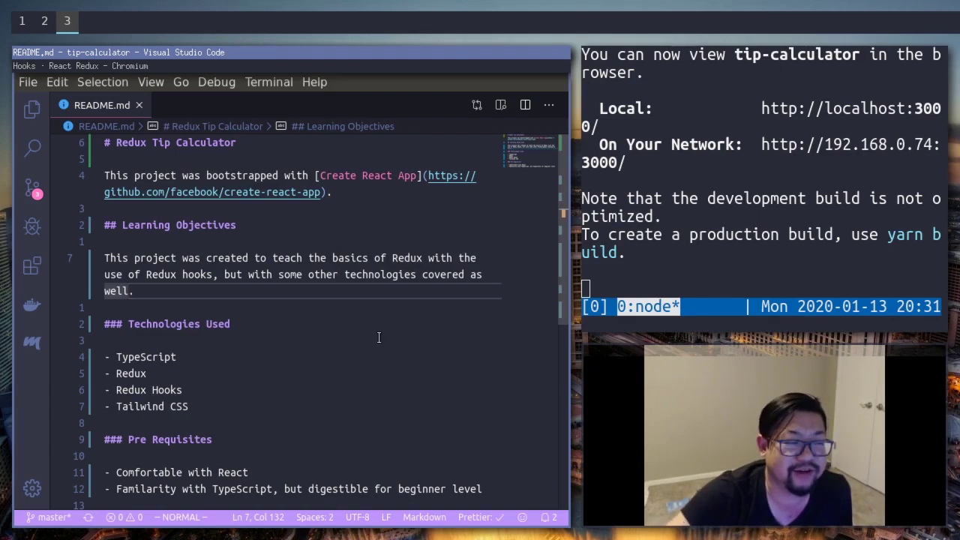
click(142, 373)
click(220, 389)
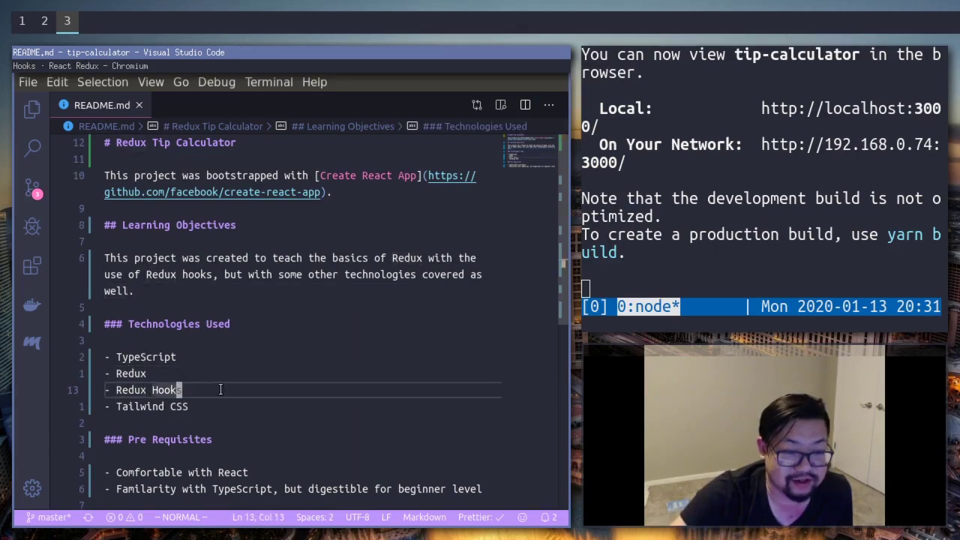
click(154, 357)
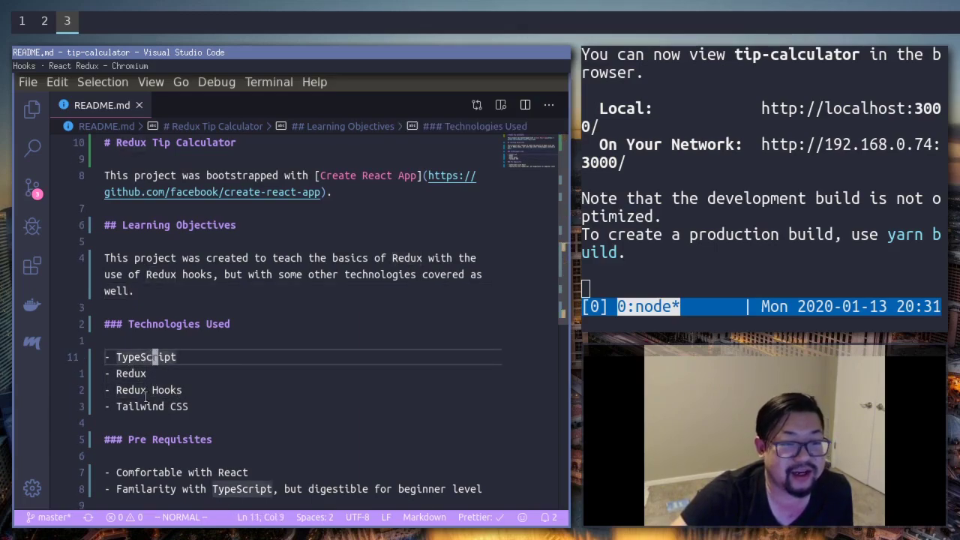
click(294, 389)
scroll(330, 384, down, 1)
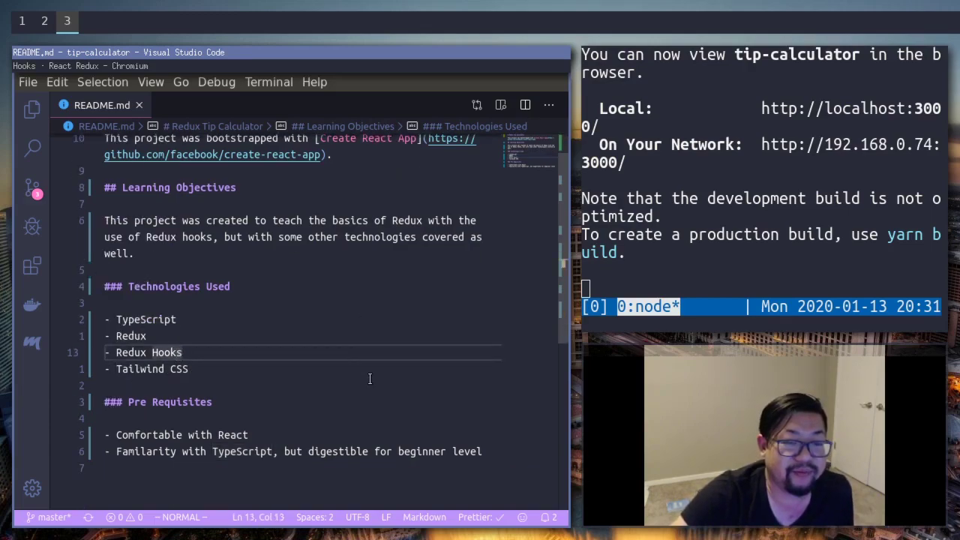
Check the README's Tailwind CSS entry, then view the Tailwind CSS homepage in the browser
click(377, 369)
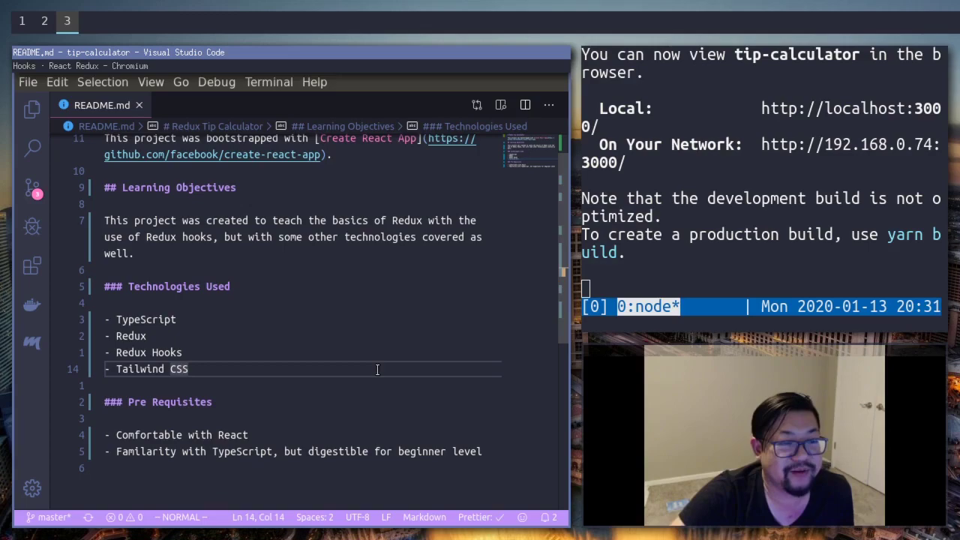
key(super+Down)
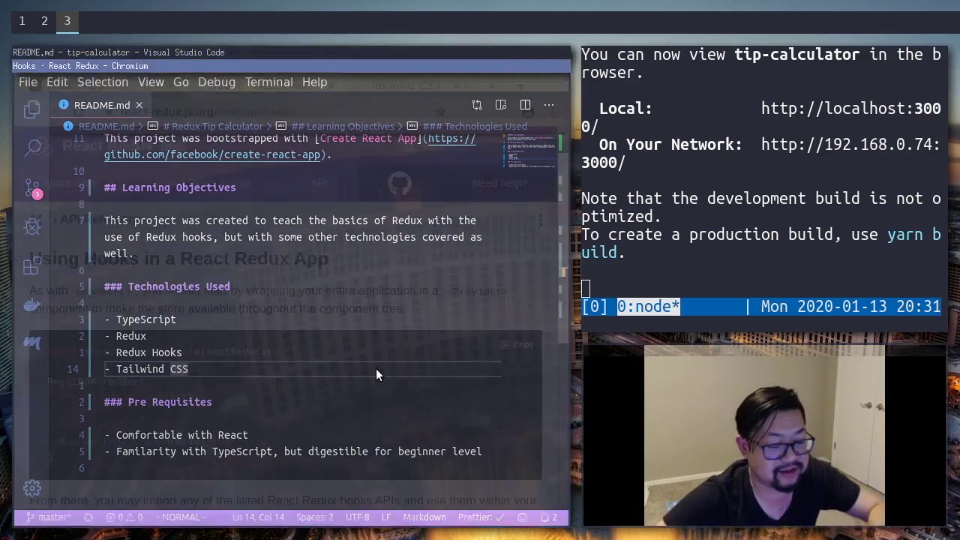
click(409, 84)
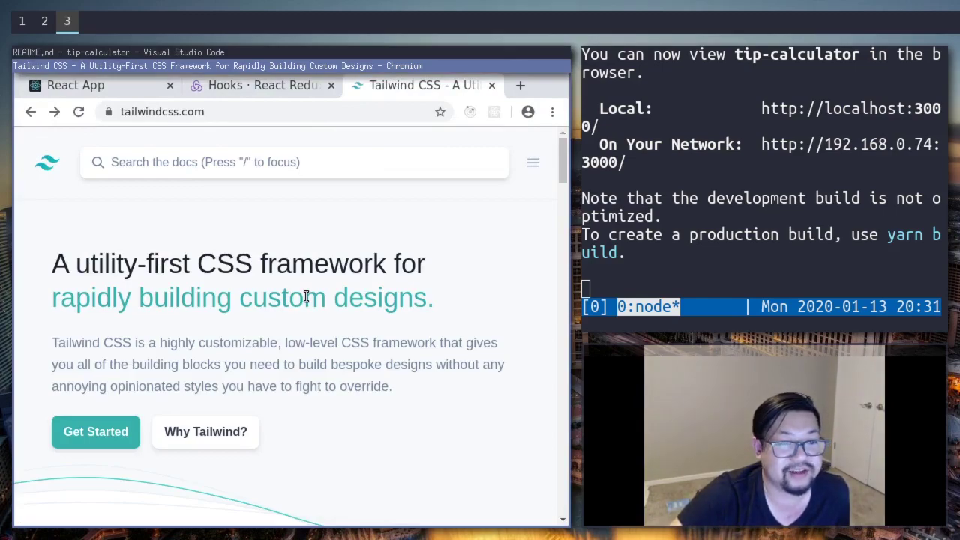
click(115, 86)
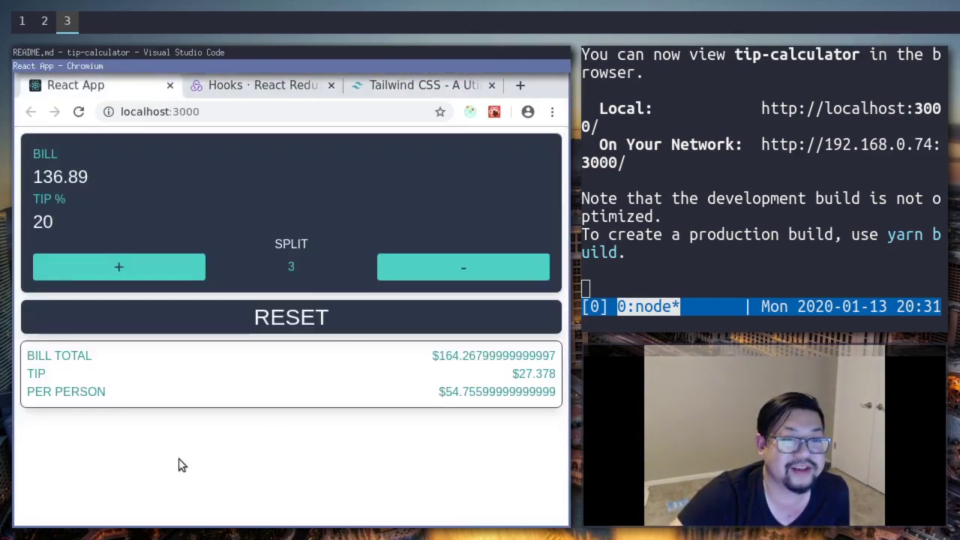